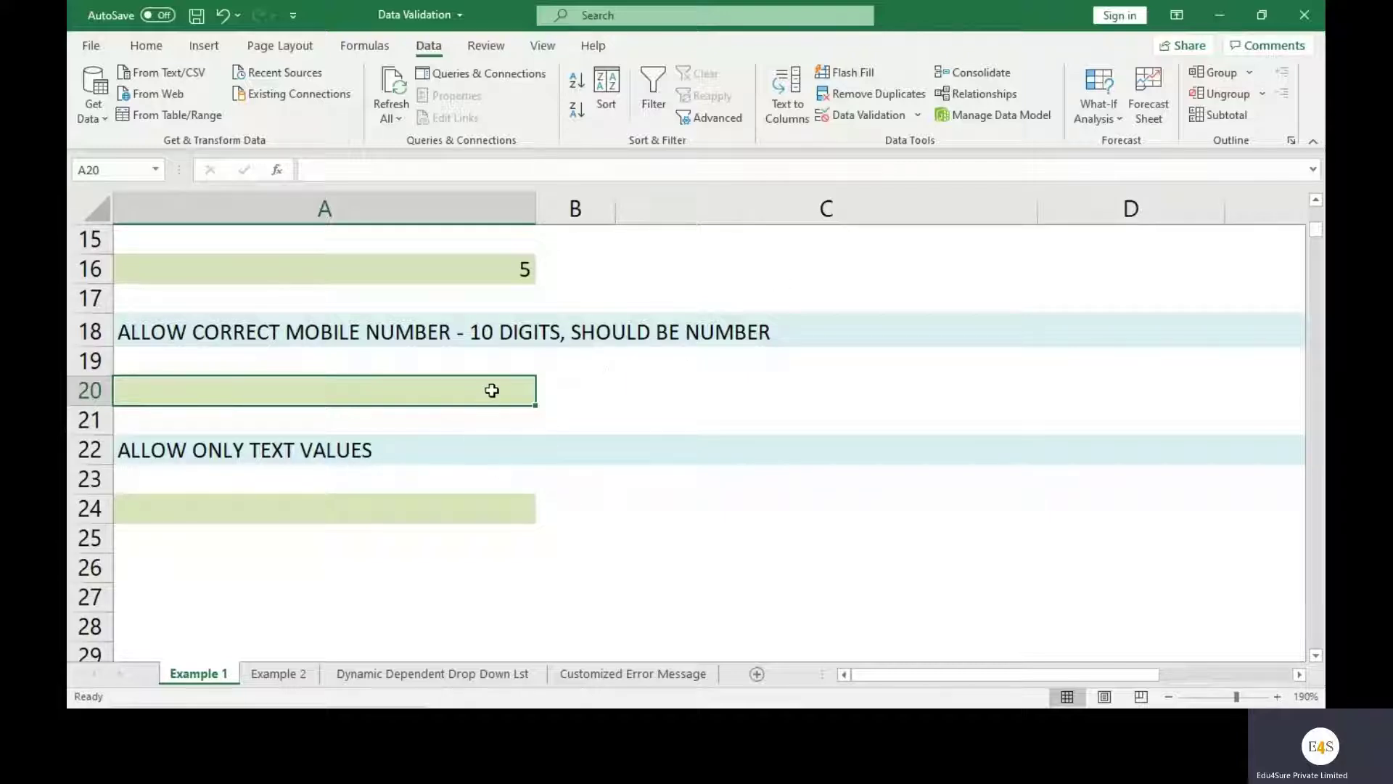
# Open Data Validation for A20 and set Allow to Custom, ready for a formula
pyautogui.click(918, 114)
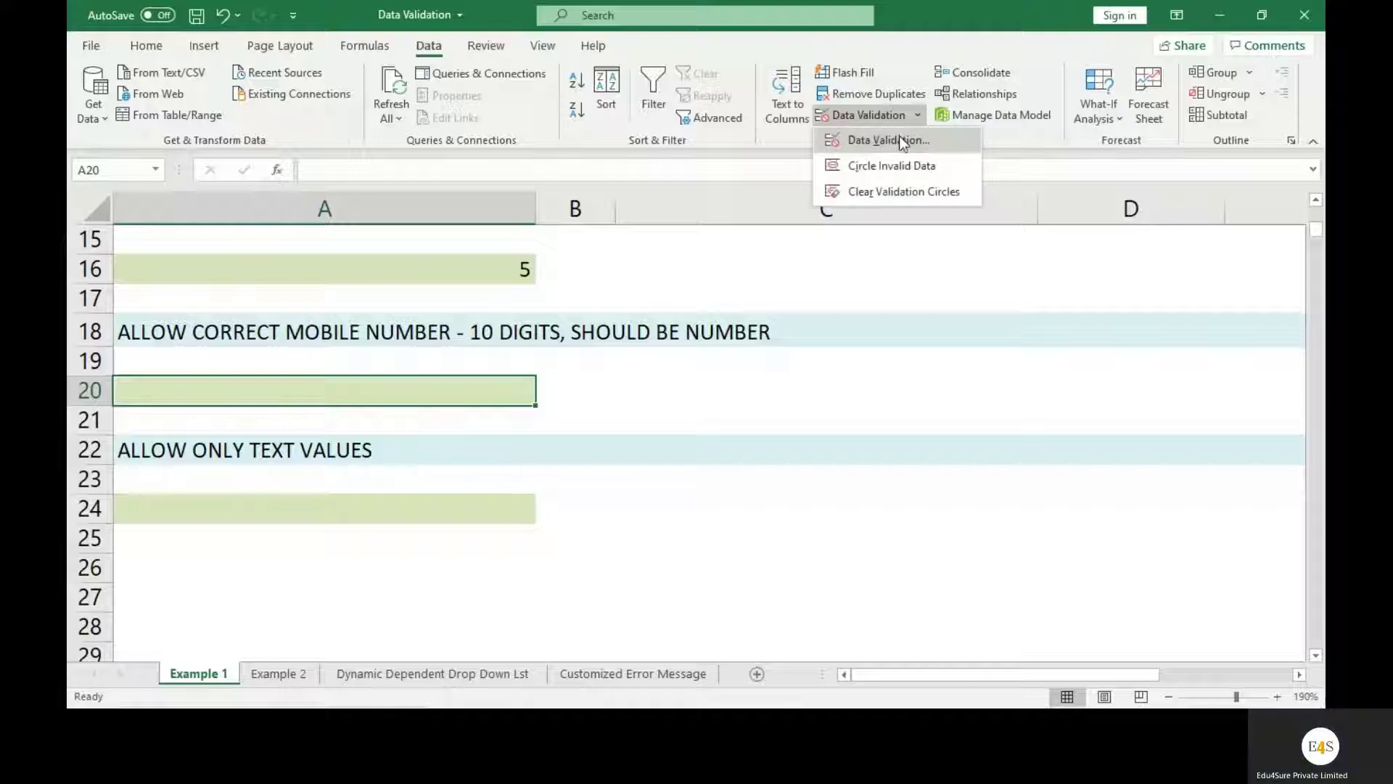
pyautogui.click(911, 137)
pyautogui.click(899, 362)
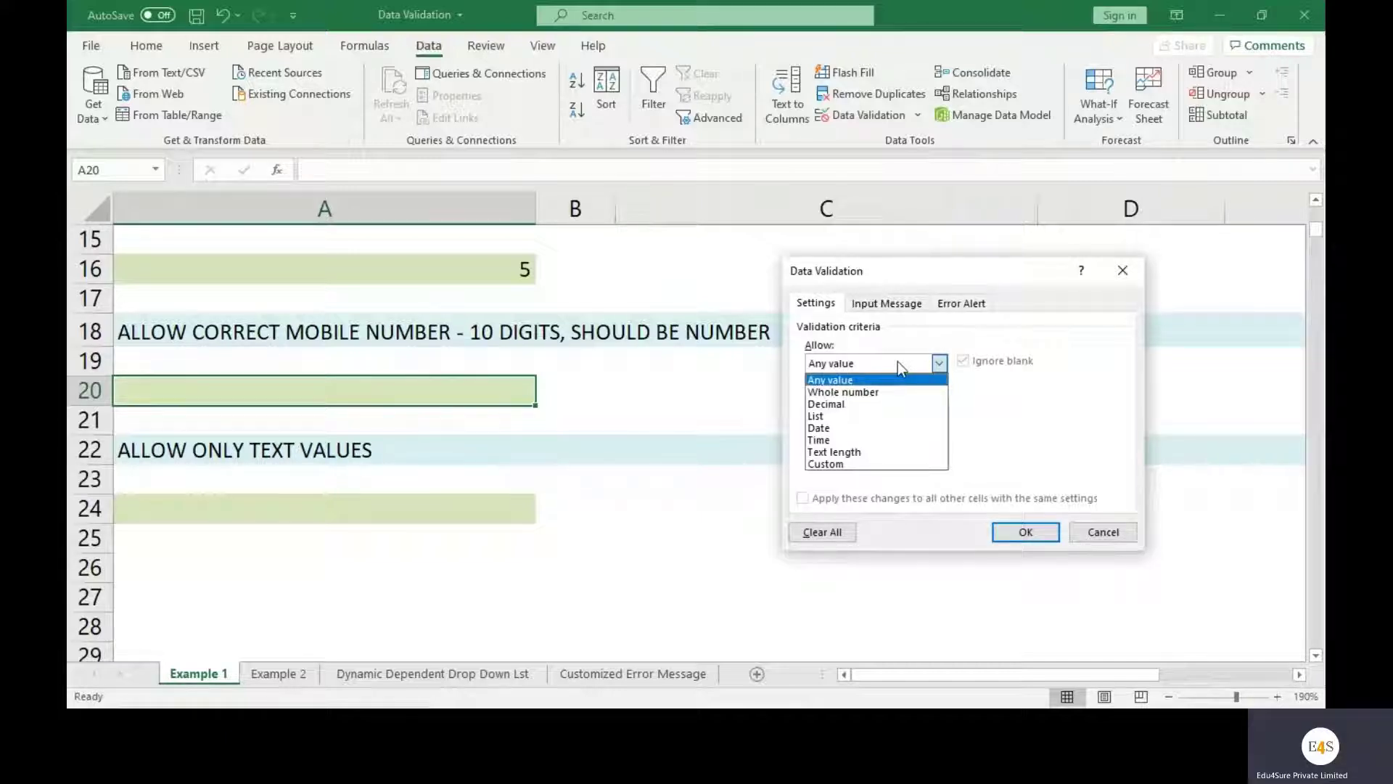
pyautogui.click(863, 462)
pyautogui.click(853, 439)
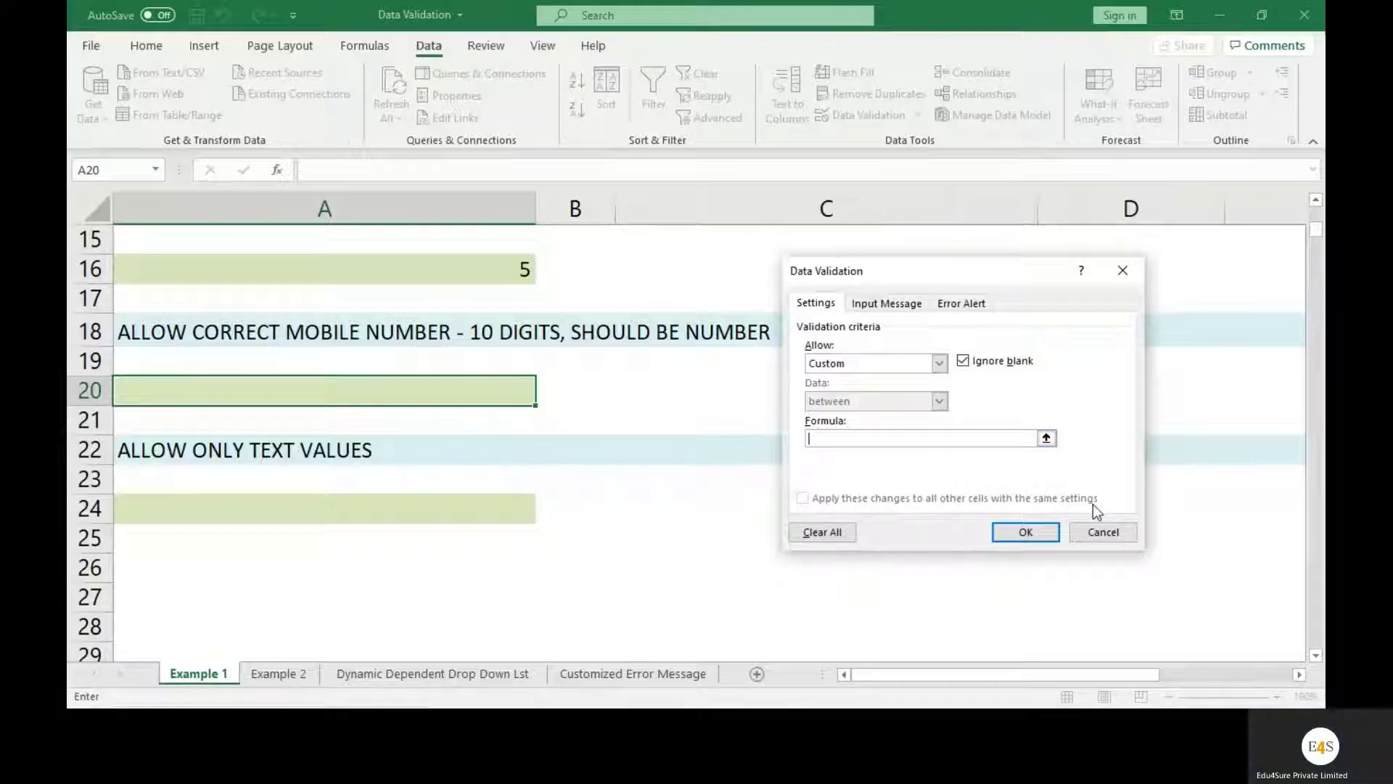
# Enter the validation formula =AND(len(A20=10), isnumber(A20)), correcting the A29 typo to A20
pyautogui.write('=')
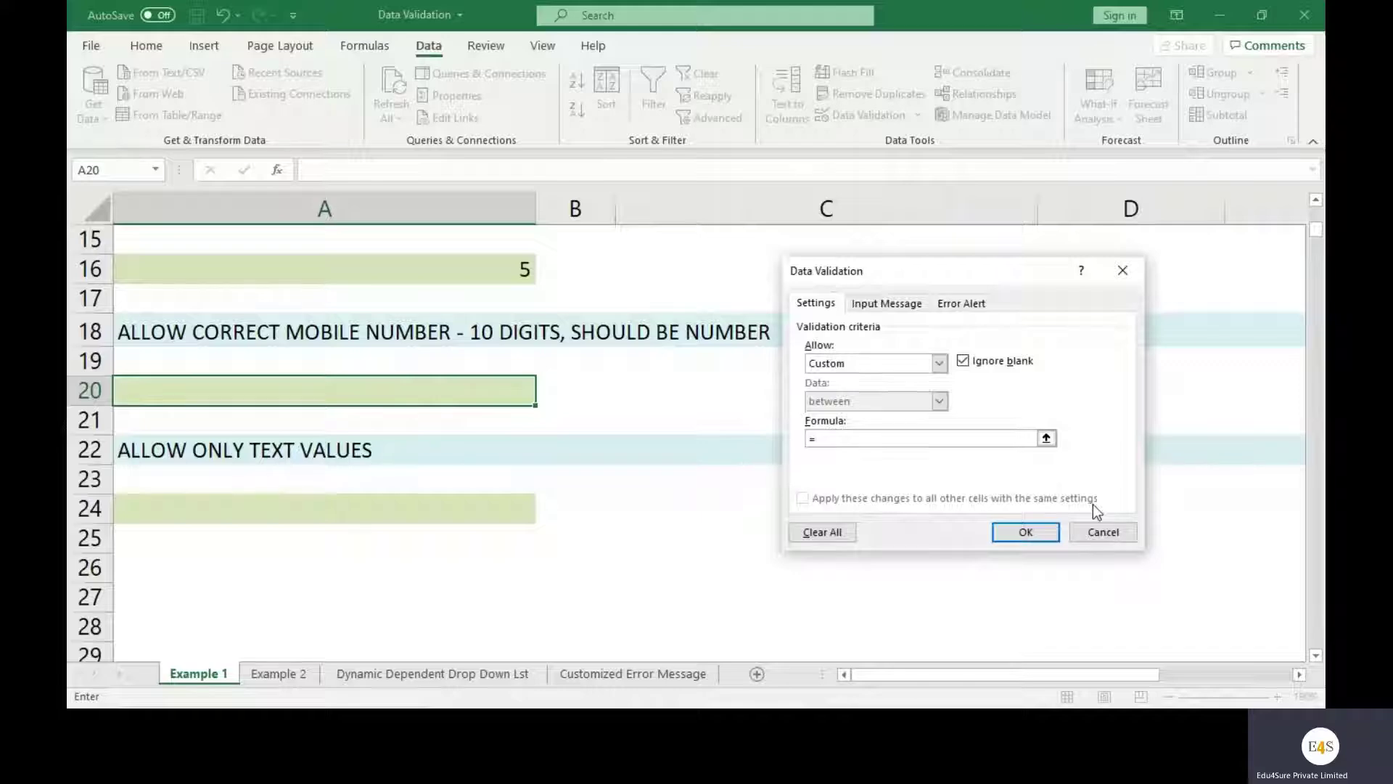
pyautogui.write('AND(len(A20=')
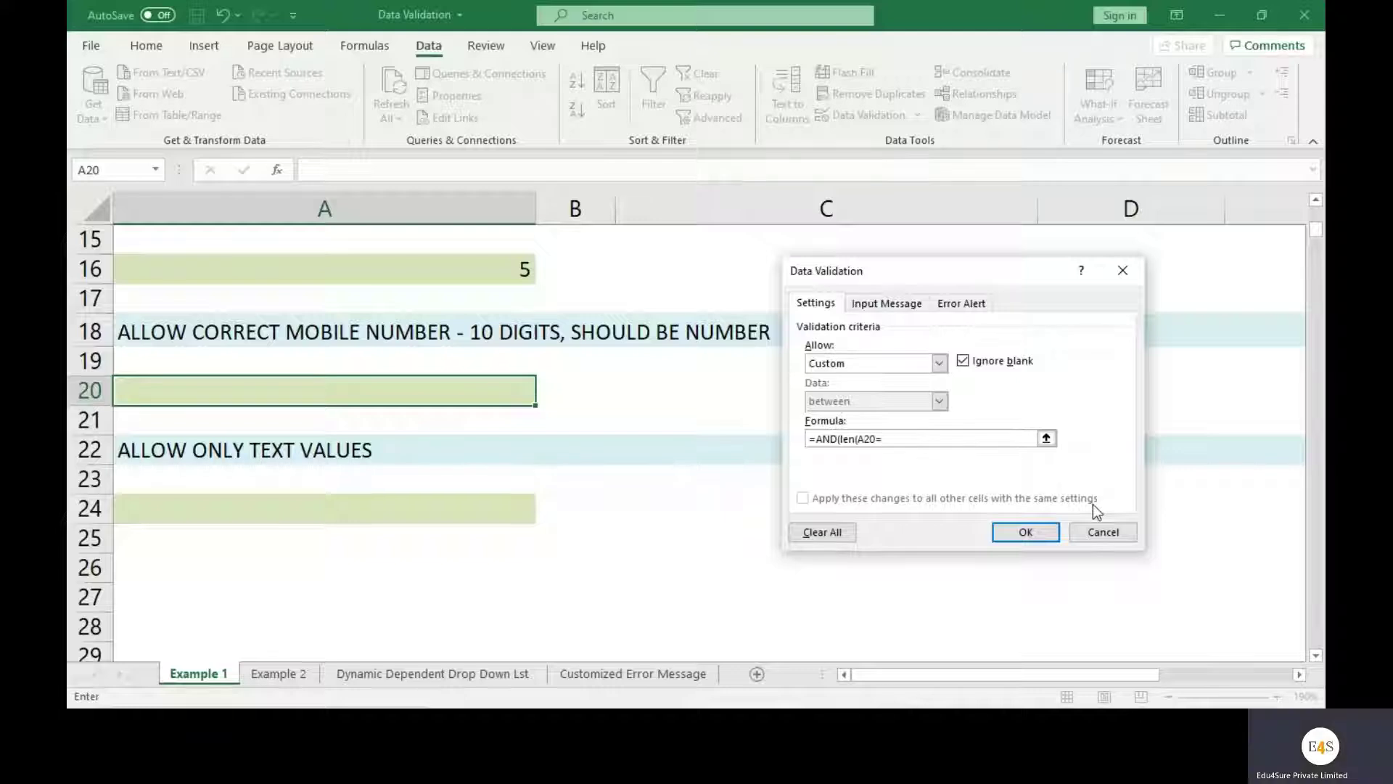
pyautogui.write('10)')
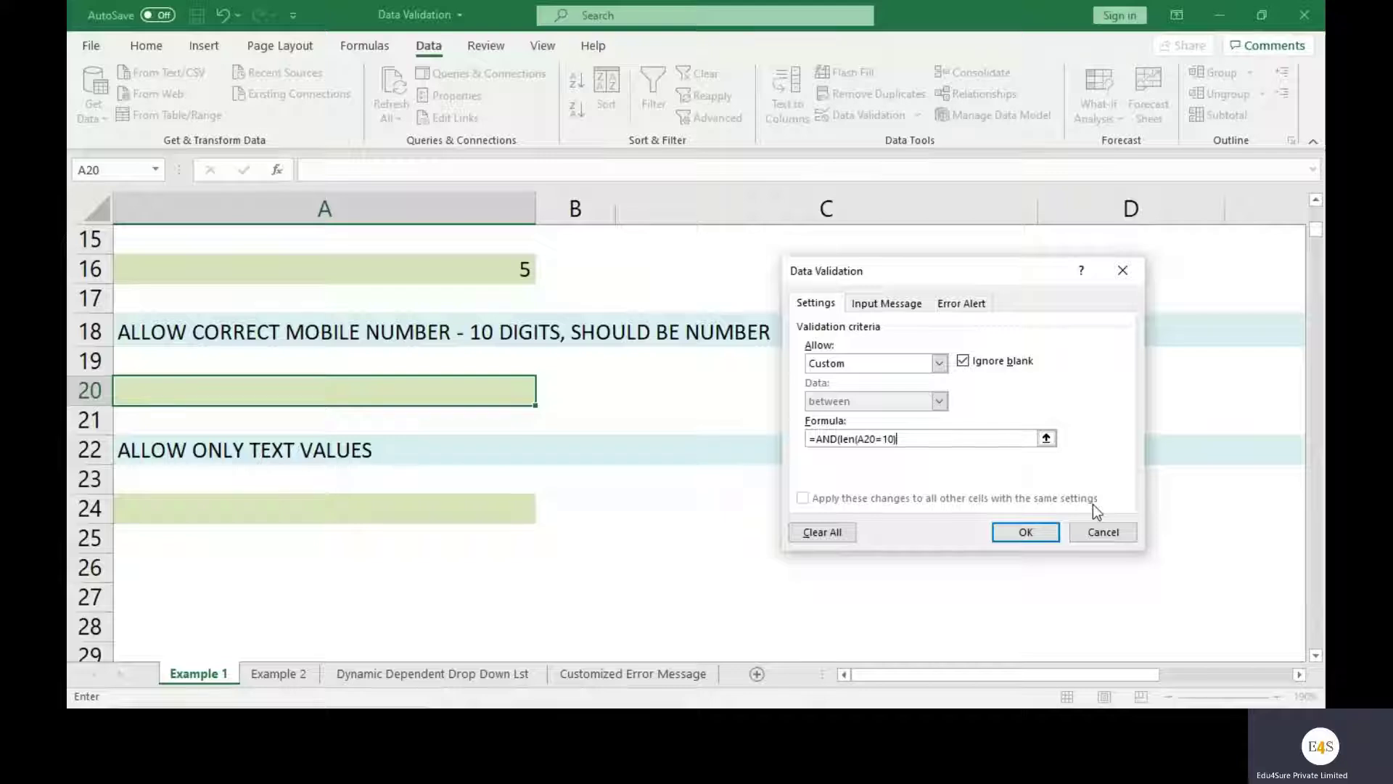
pyautogui.write(', i')
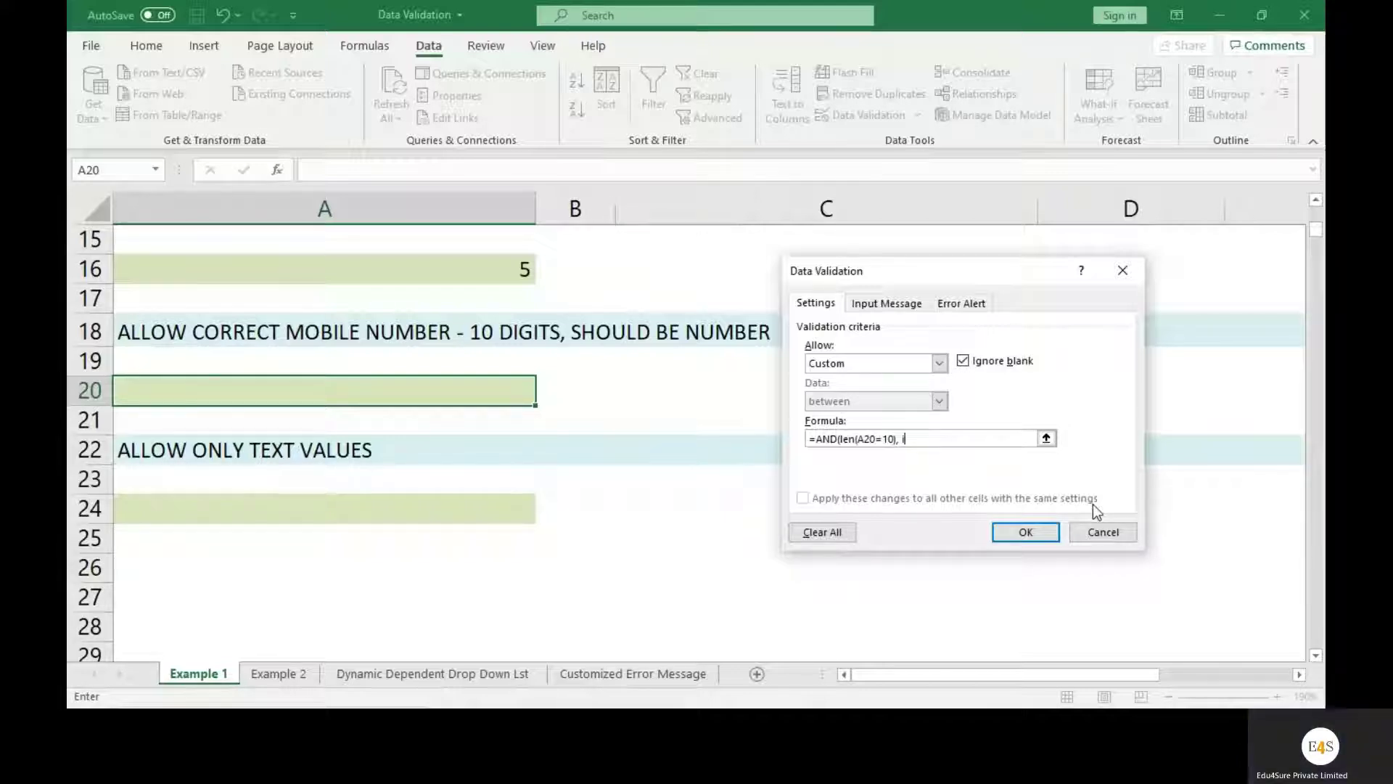
pyautogui.write('snumber(A29')
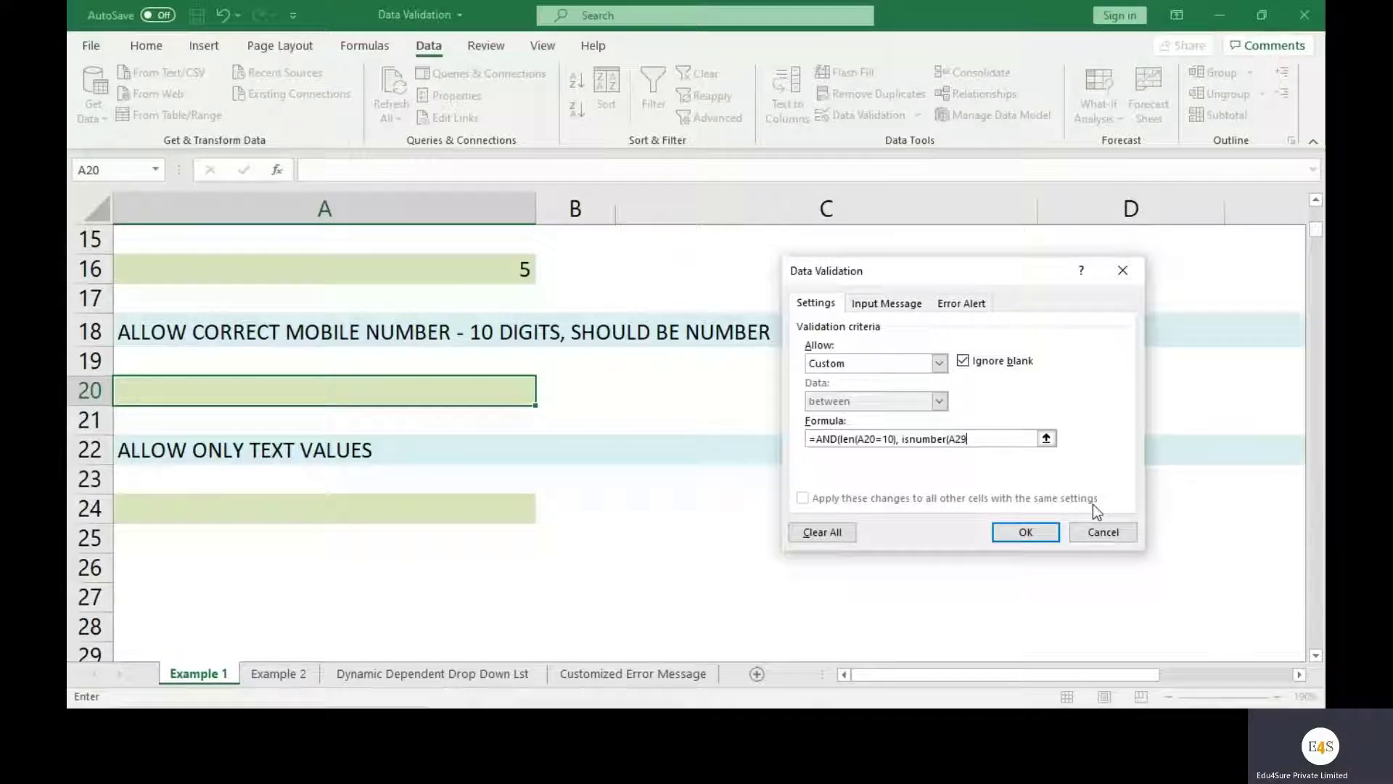
pyautogui.press('BackSpace')
pyautogui.write('0)')
# Apply the custom validation rule and enter the test value 12345 in A20
pyautogui.click(1025, 532)
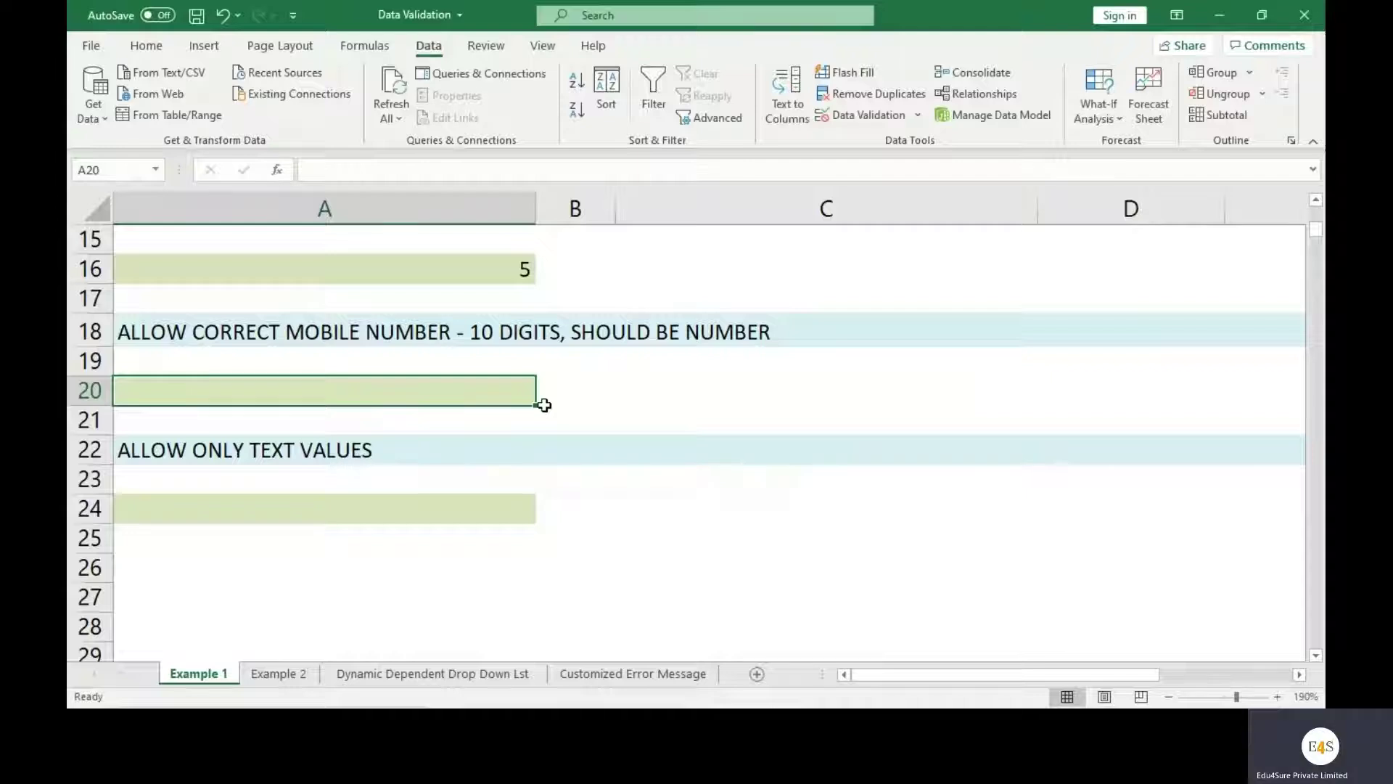
pyautogui.write('12345')
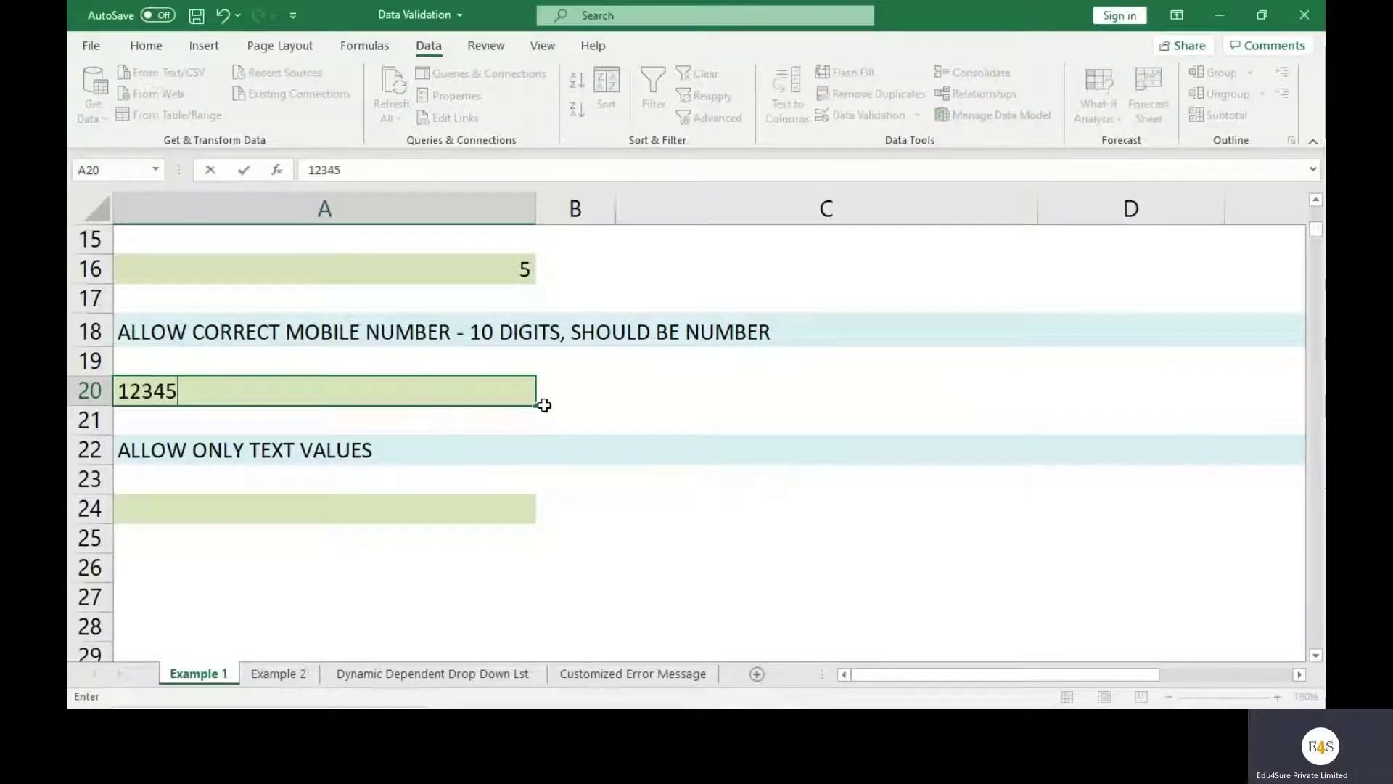
pyautogui.press('Return')
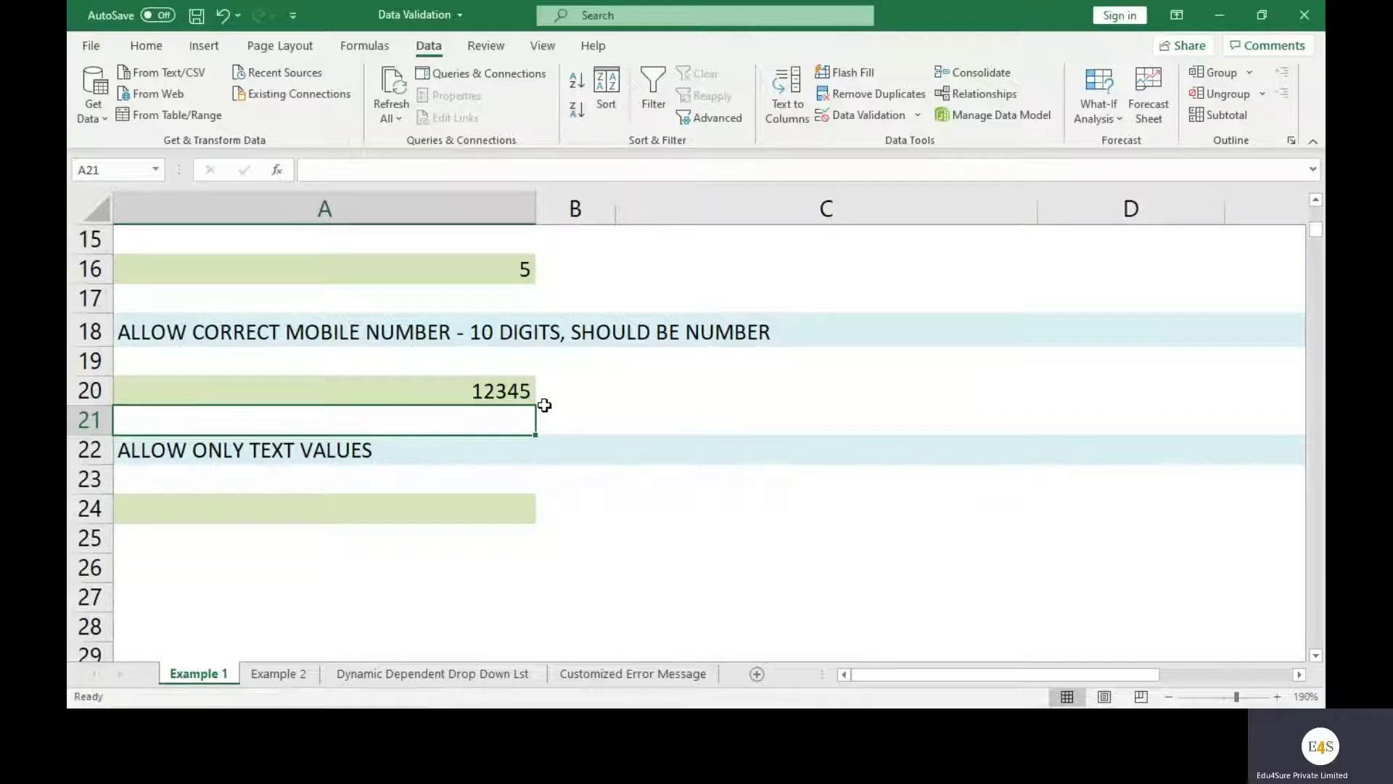
# Select A20 and reopen its Data Validation settings
pyautogui.click(471, 391)
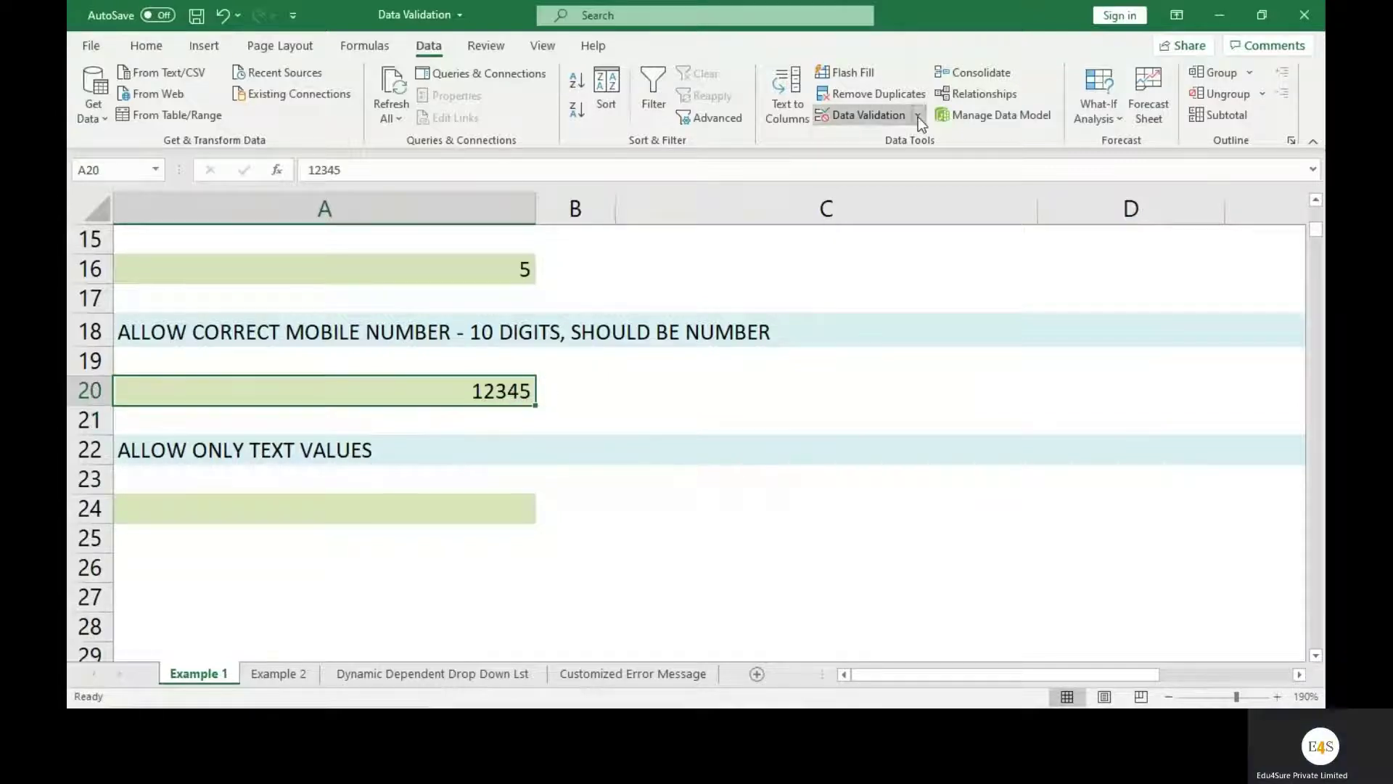
pyautogui.click(917, 115)
pyautogui.click(904, 134)
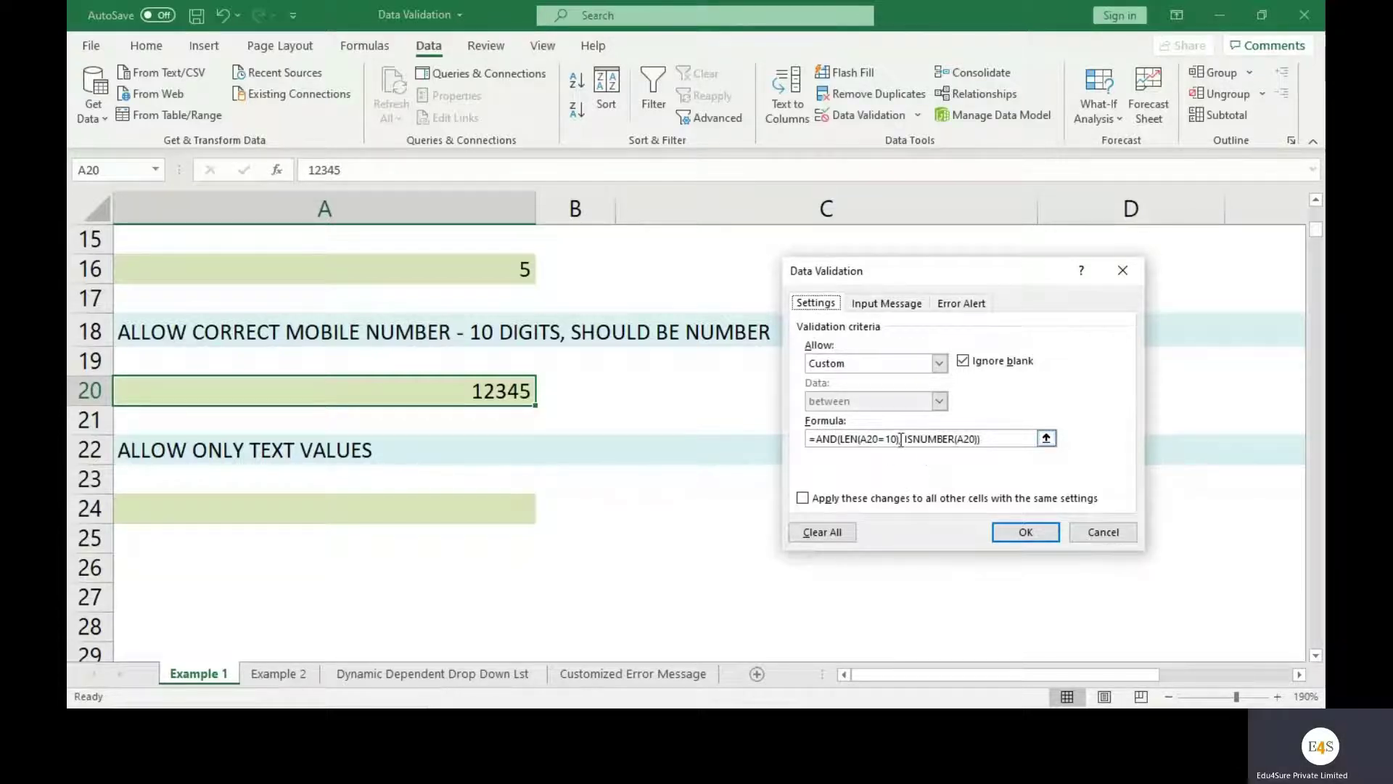
# Close the LEN bracket so the formula begins =AND(LEN(A20)=10
pyautogui.moveTo(900, 439); pyautogui.dragTo(840, 442)
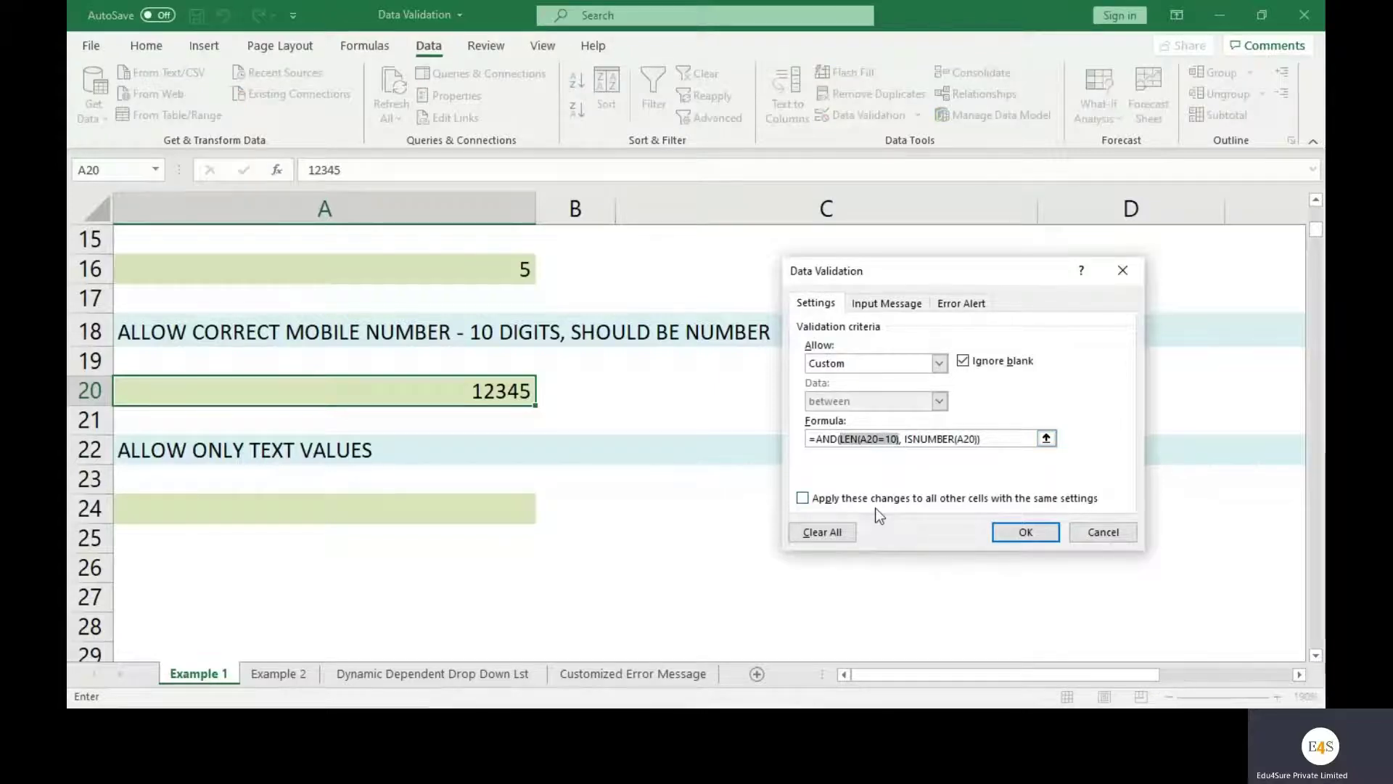
pyautogui.click(881, 439)
pyautogui.write(')')
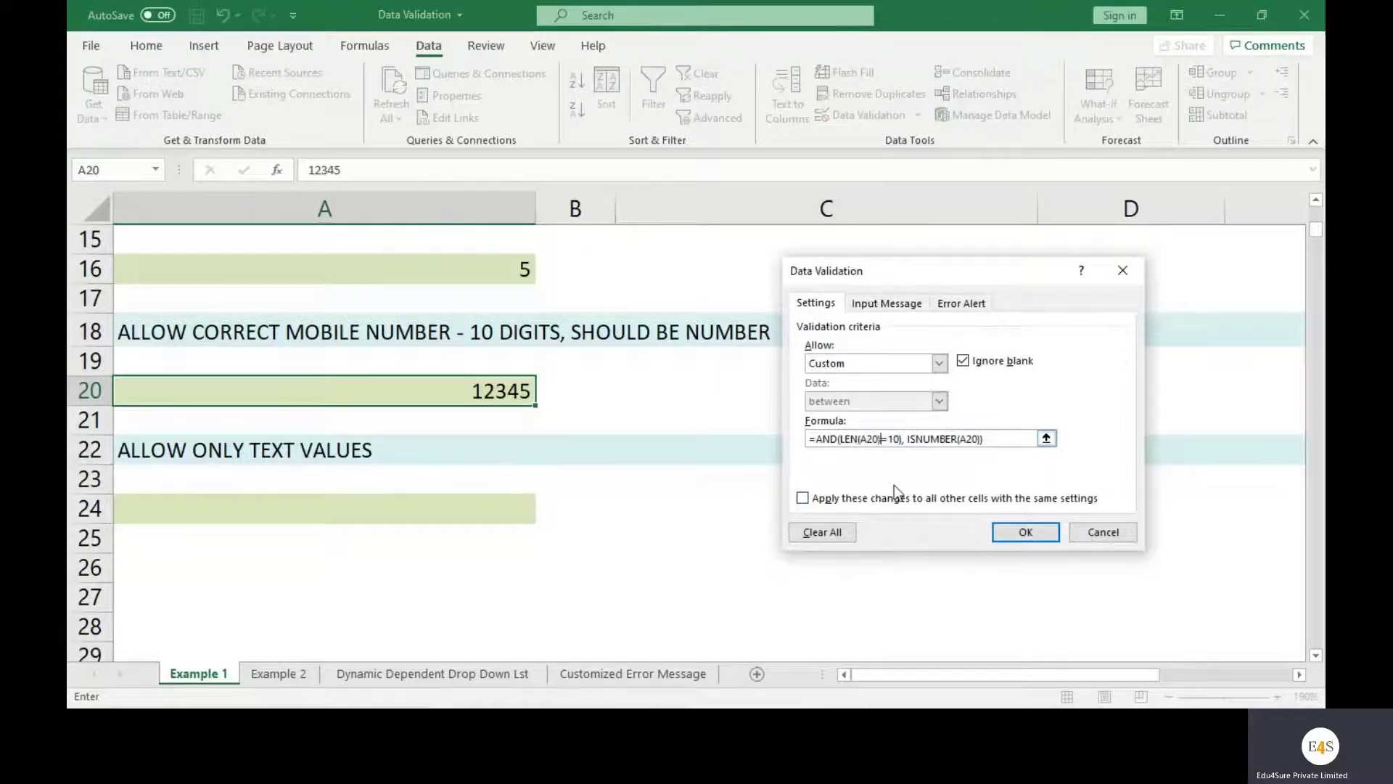
pyautogui.press('Right')
pyautogui.press('Right')
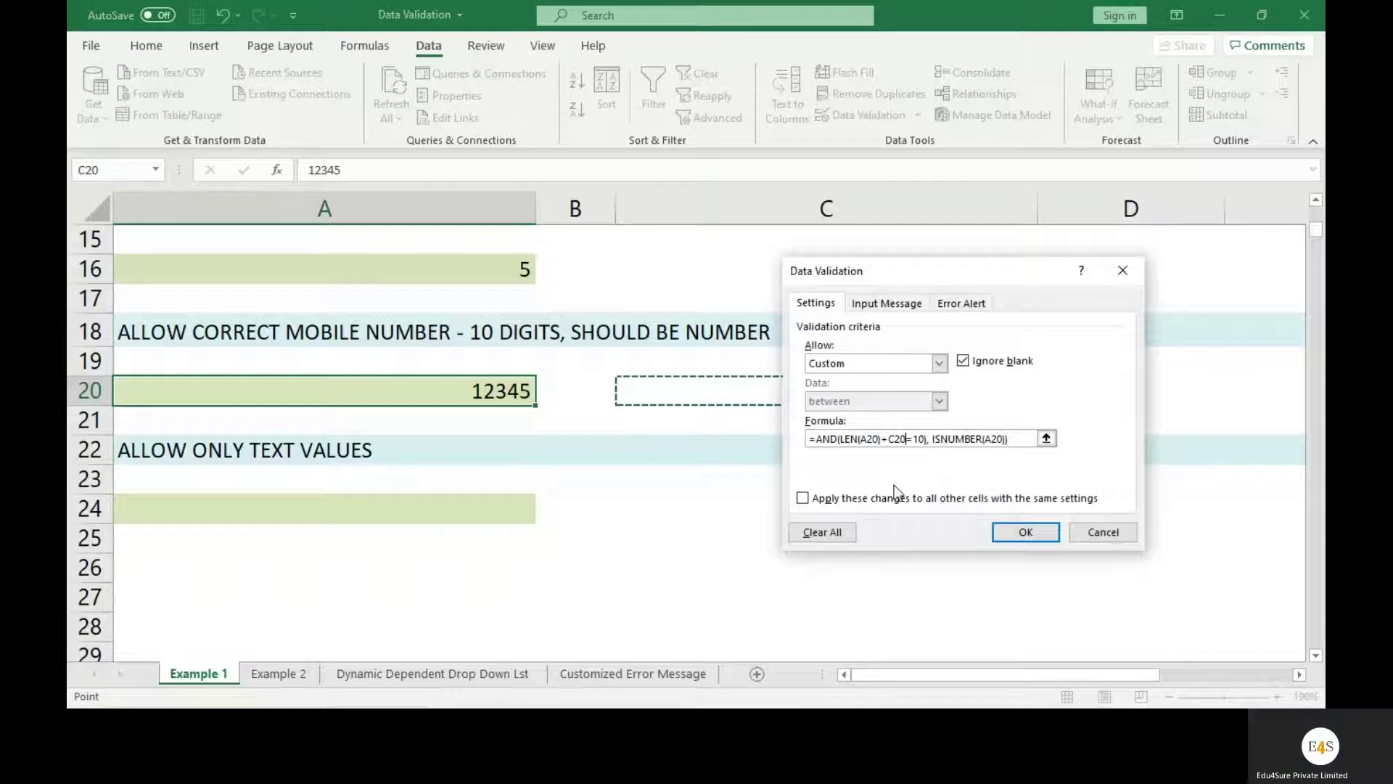
pyautogui.press('BackSpace')
pyautogui.press('BackSpace')
pyautogui.press('BackSpace')
pyautogui.write('A20')
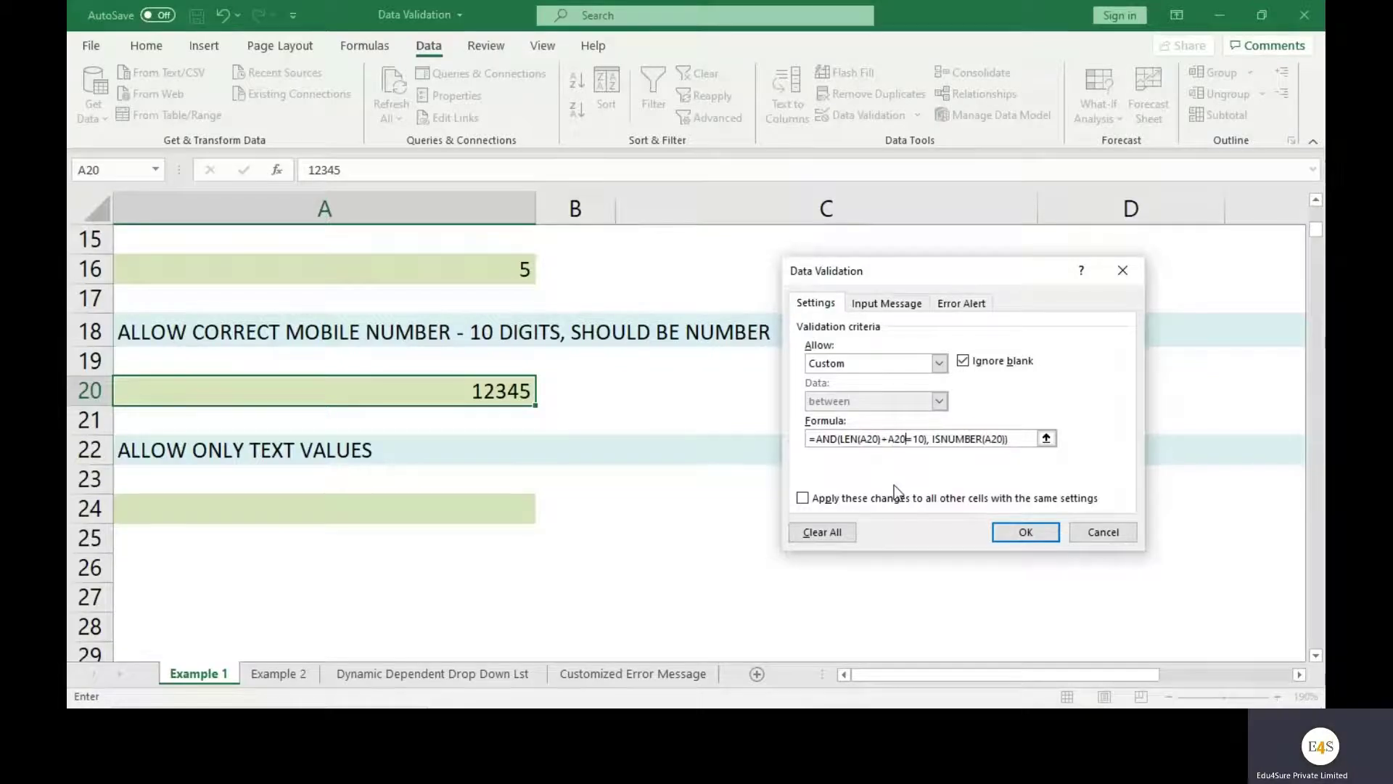
pyautogui.click(880, 439)
pyautogui.press('Delete')
pyautogui.press('Delete')
pyautogui.press('Delete')
pyautogui.press('Delete')
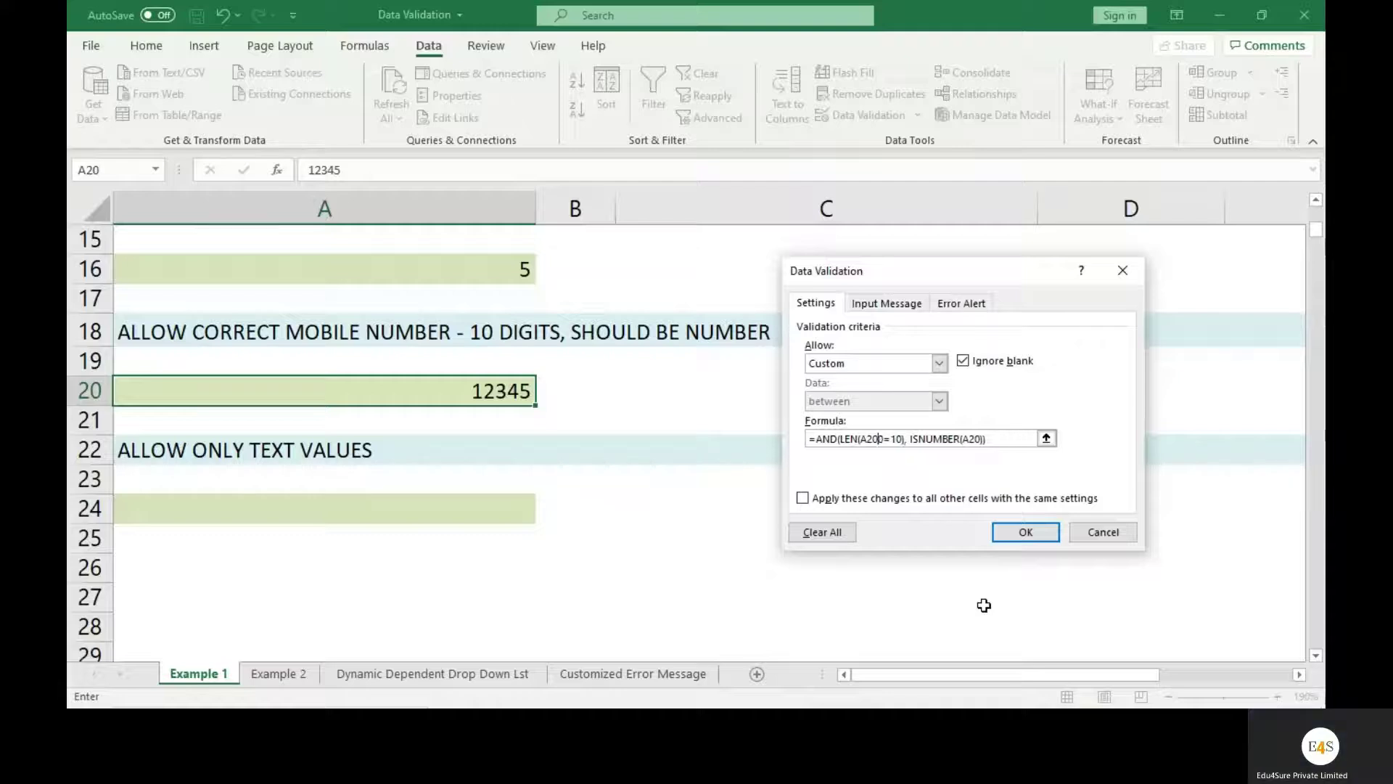
pyautogui.write(')')
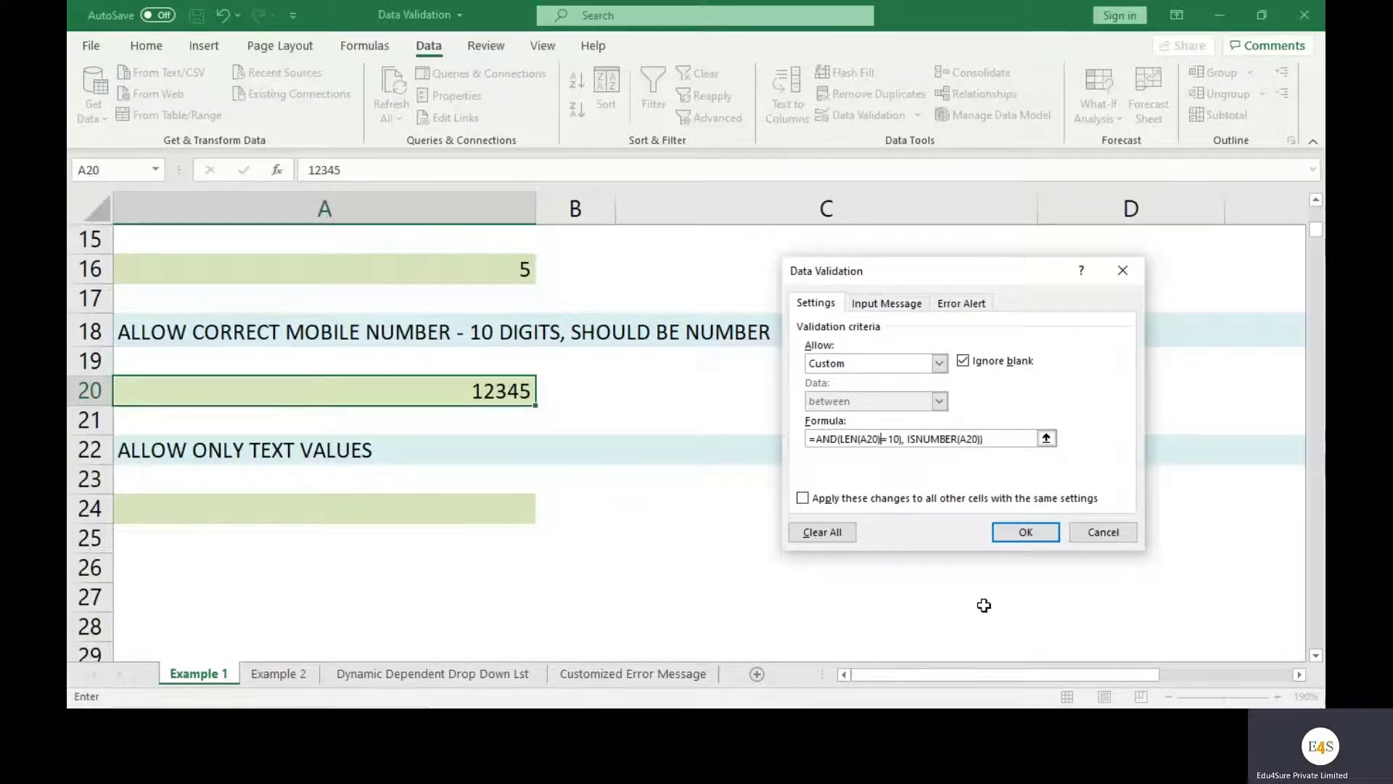
# Remove the extra bracket after 10, giving =AND(LEN(A20)=10, ISNUMBER(A20)), and apply it
pyautogui.click(903, 439)
pyautogui.press('BackSpace')
pyautogui.press('Delete')
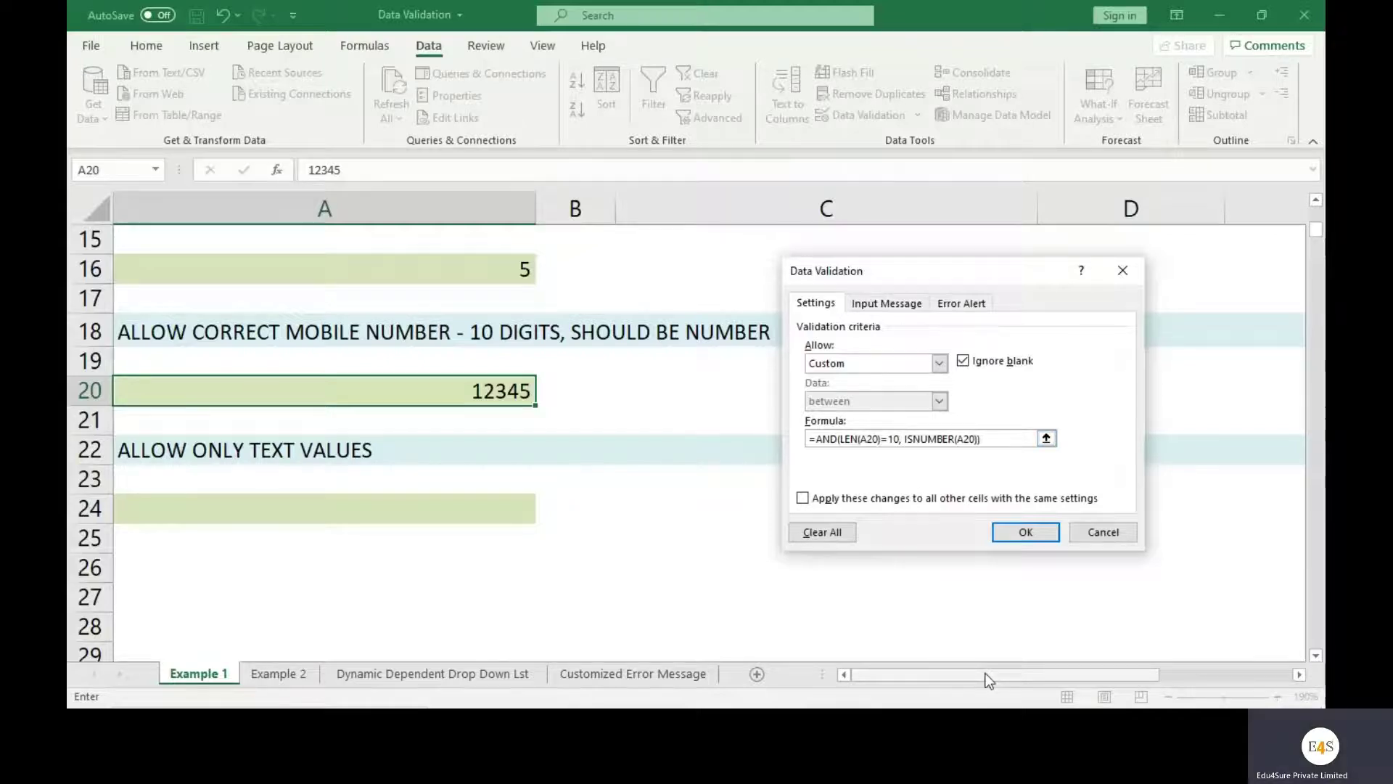
pyautogui.click(1004, 438)
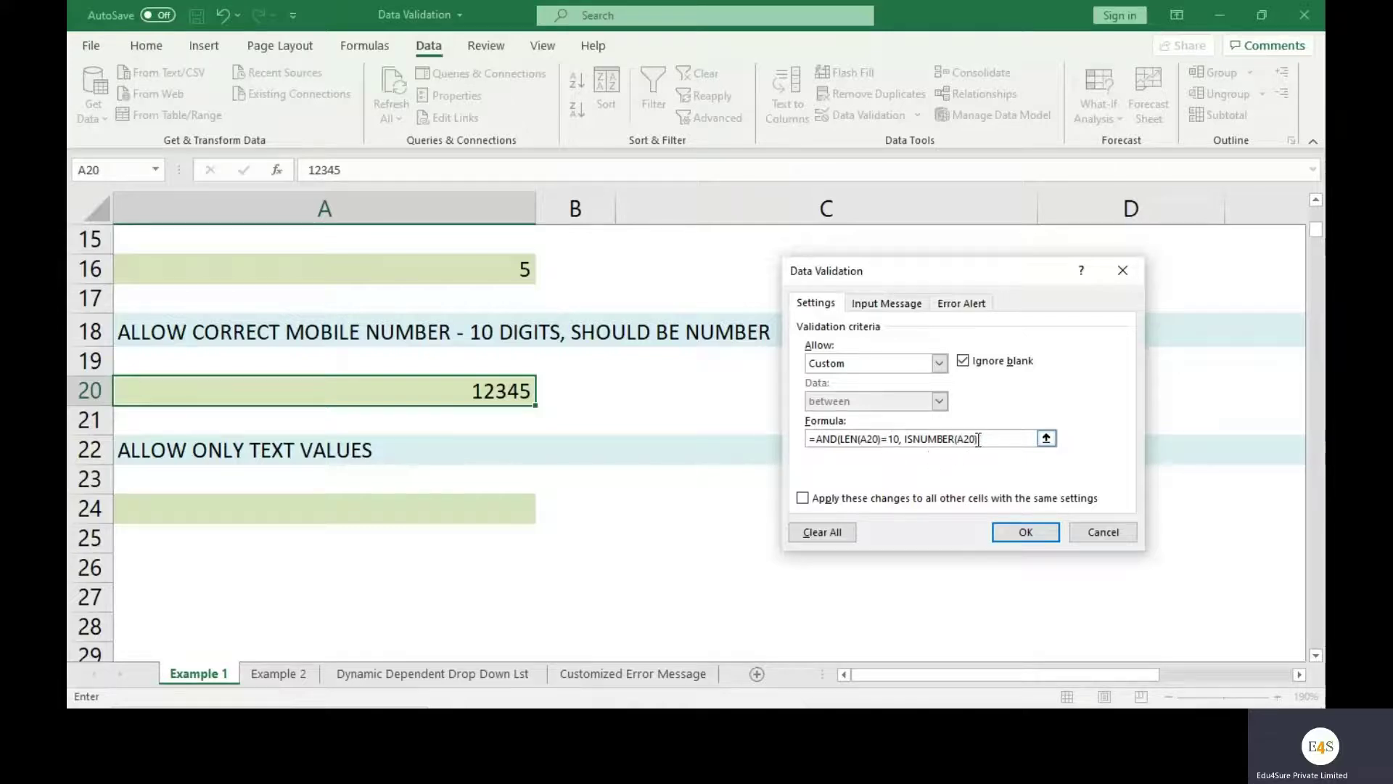
pyautogui.click(1027, 533)
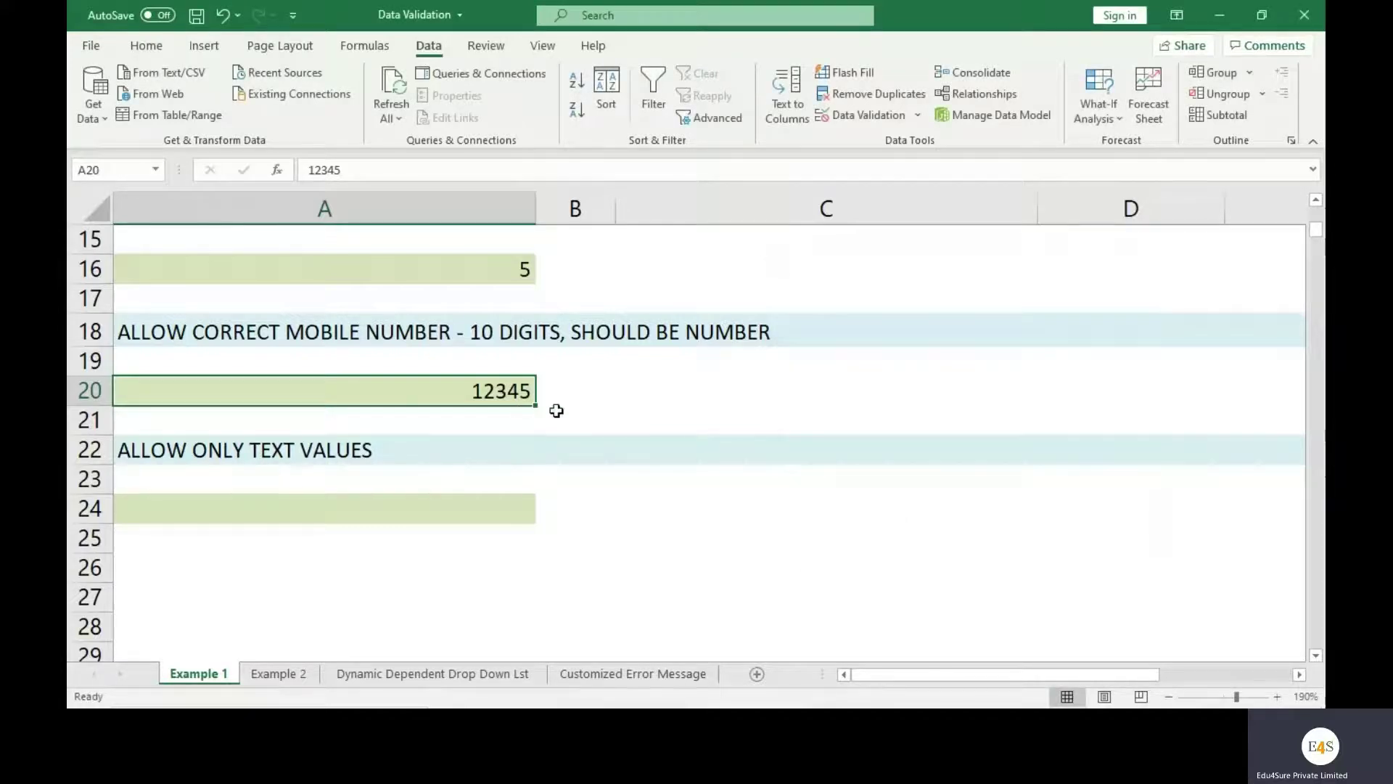
# Retest A20 with 12345 and cancel the resulting validation error
pyautogui.press('Delete')
pyautogui.write('12345')
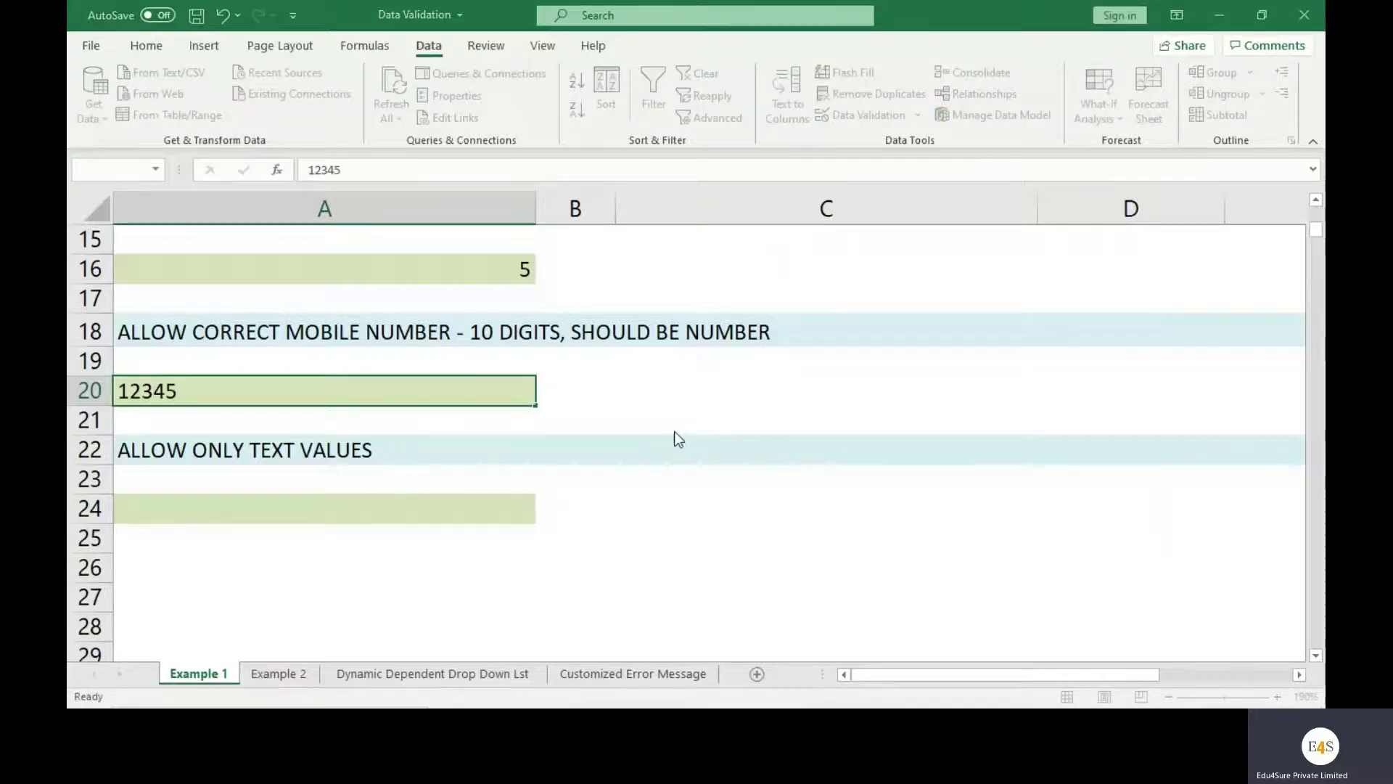
pyautogui.press('Return')
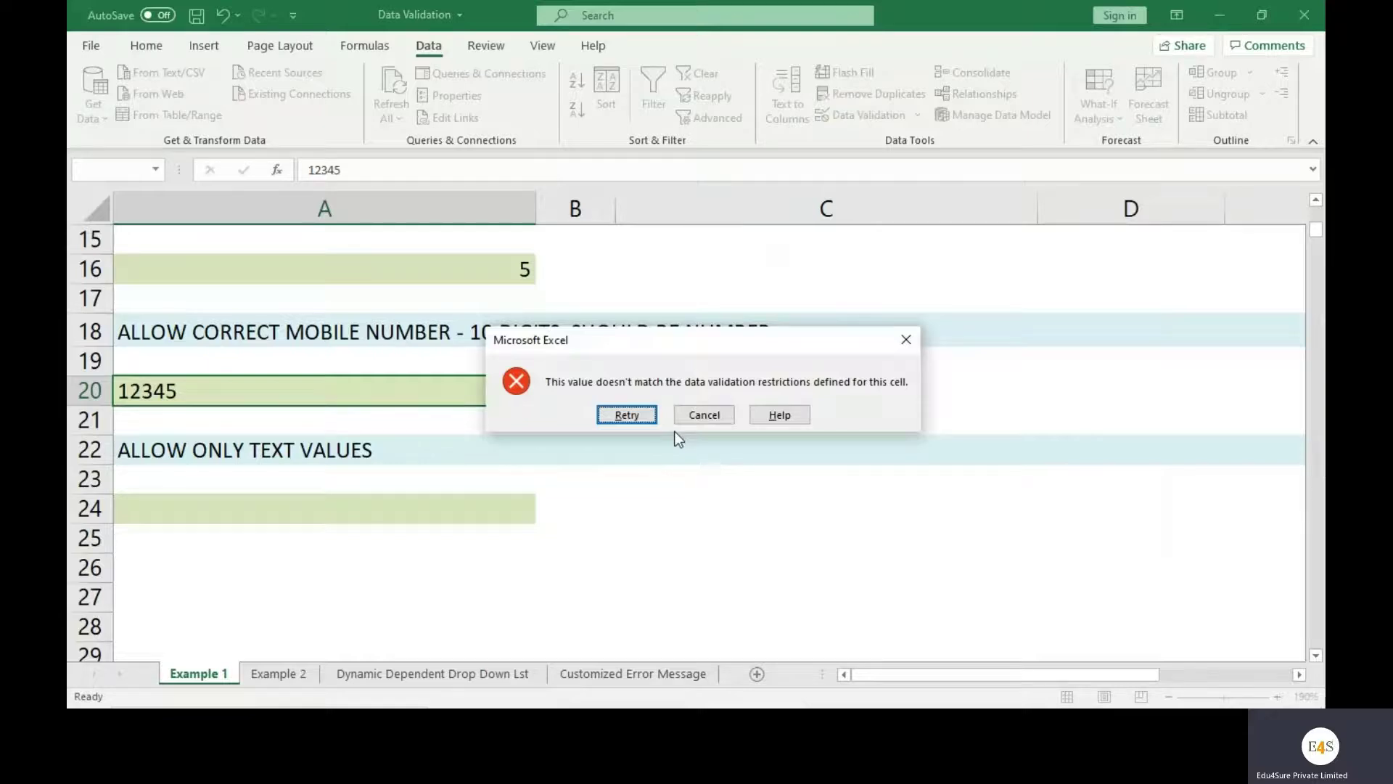
pyautogui.click(684, 421)
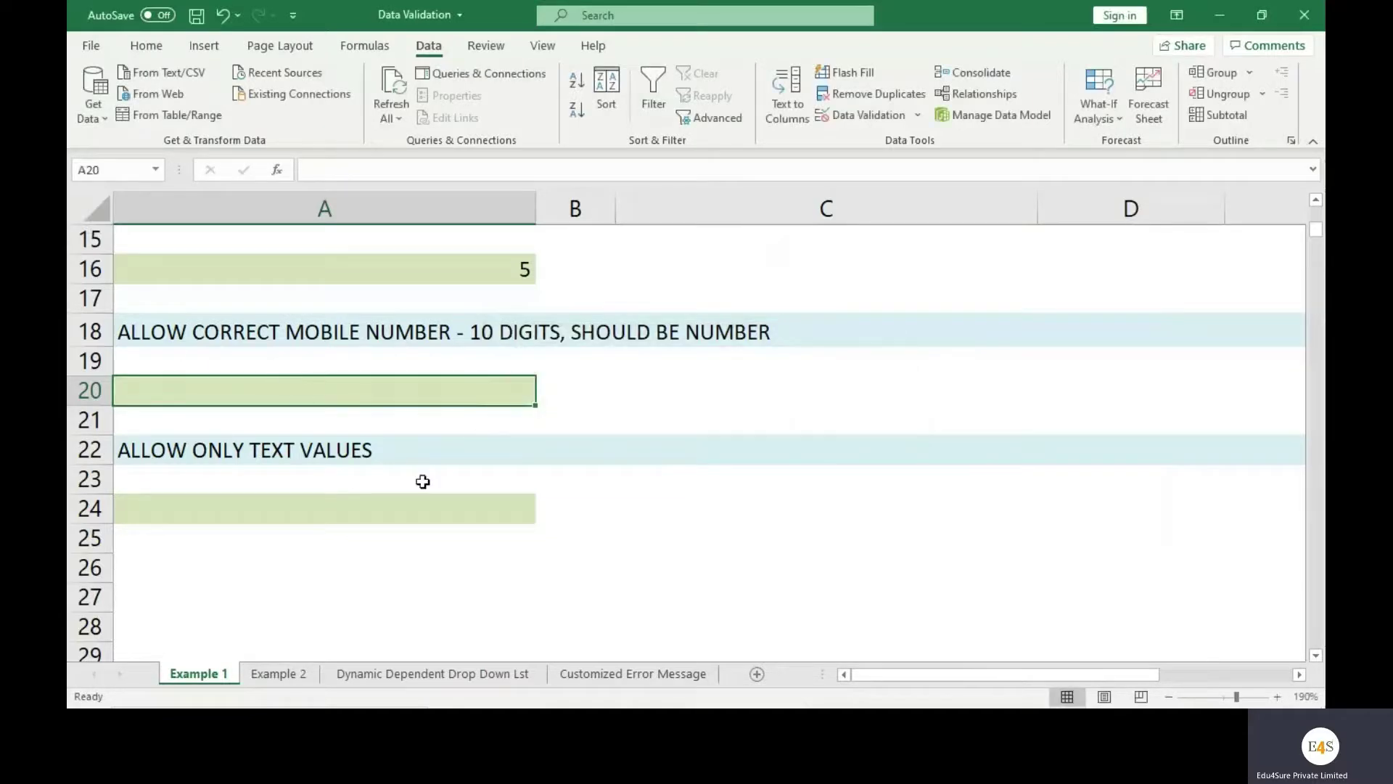
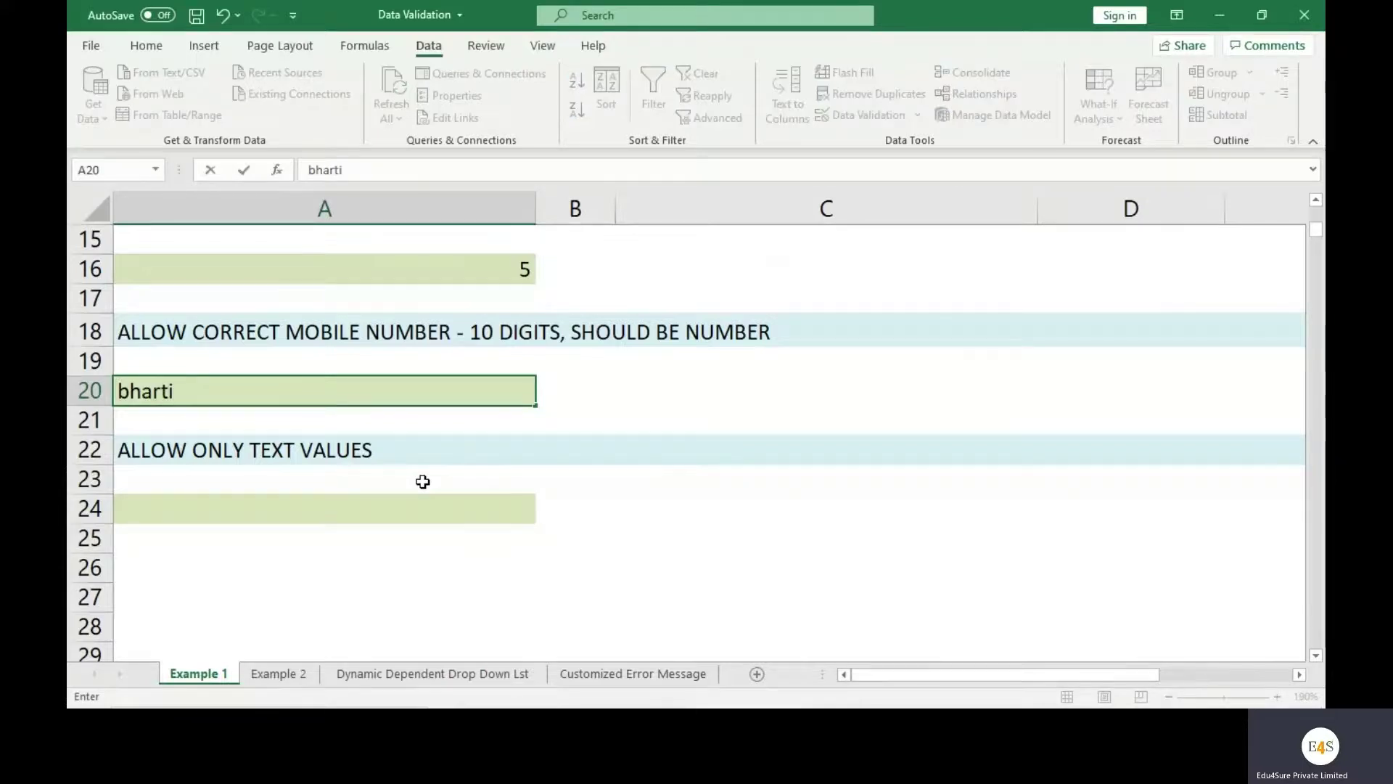
# Try a typed name (rejected), clear it, then enter a 10-digit mobile number in A20
pyautogui.press('Return')
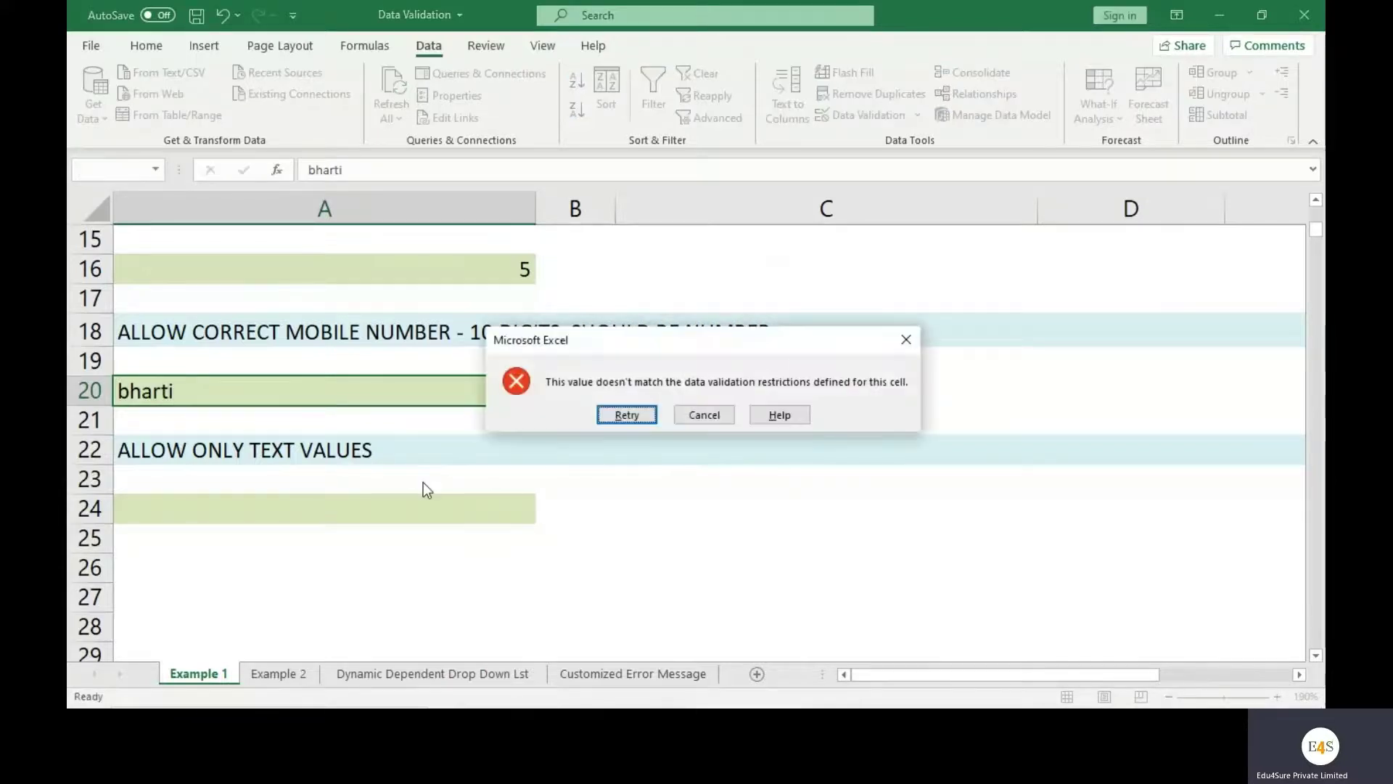
pyautogui.press('Return')
pyautogui.press('BackSpace')
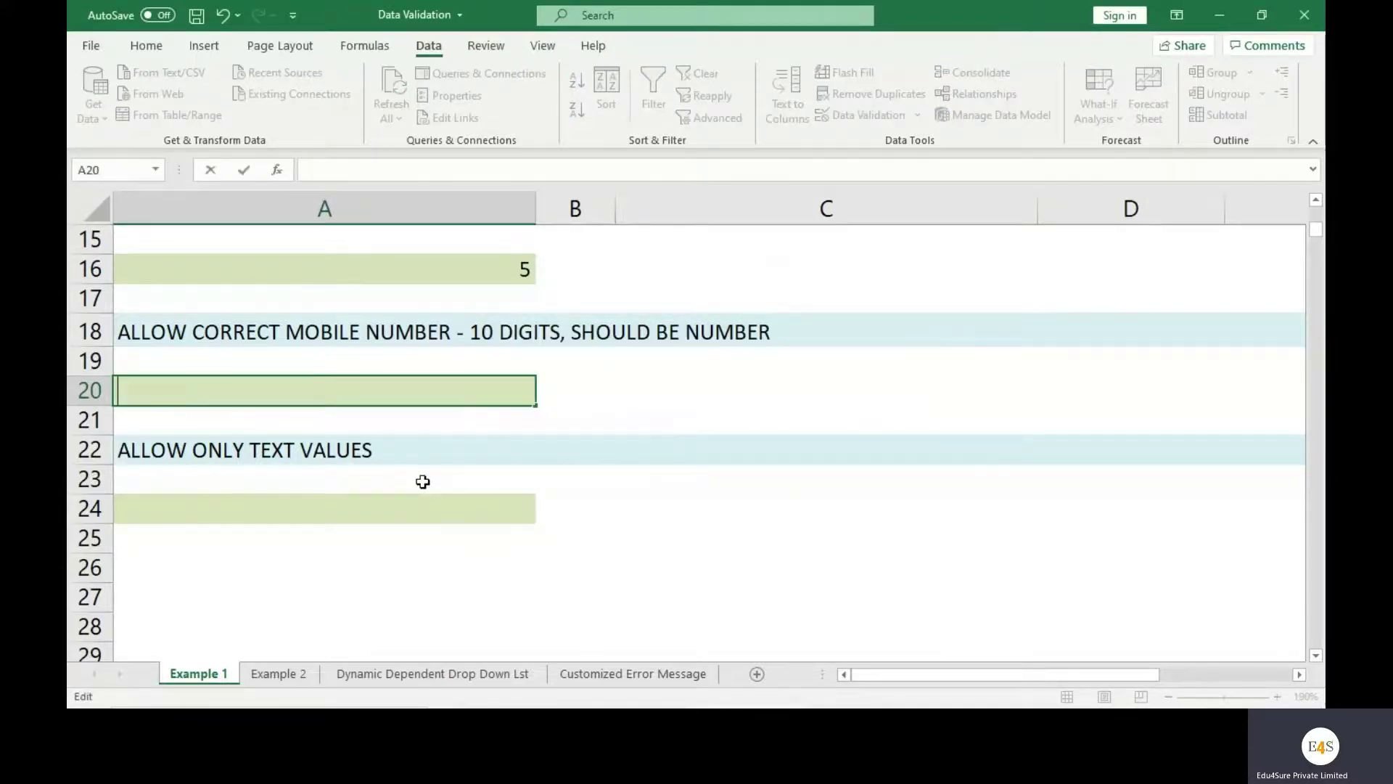
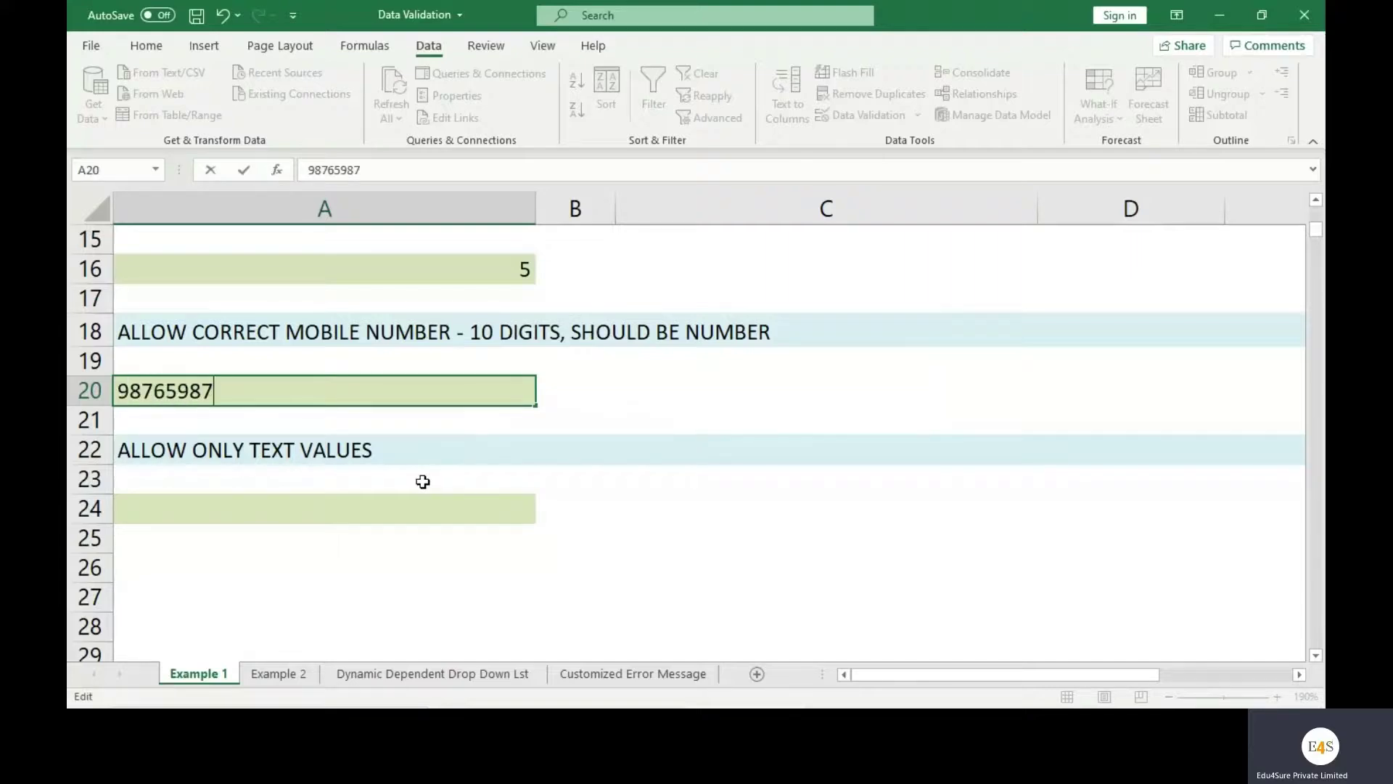
pyautogui.press('Return')
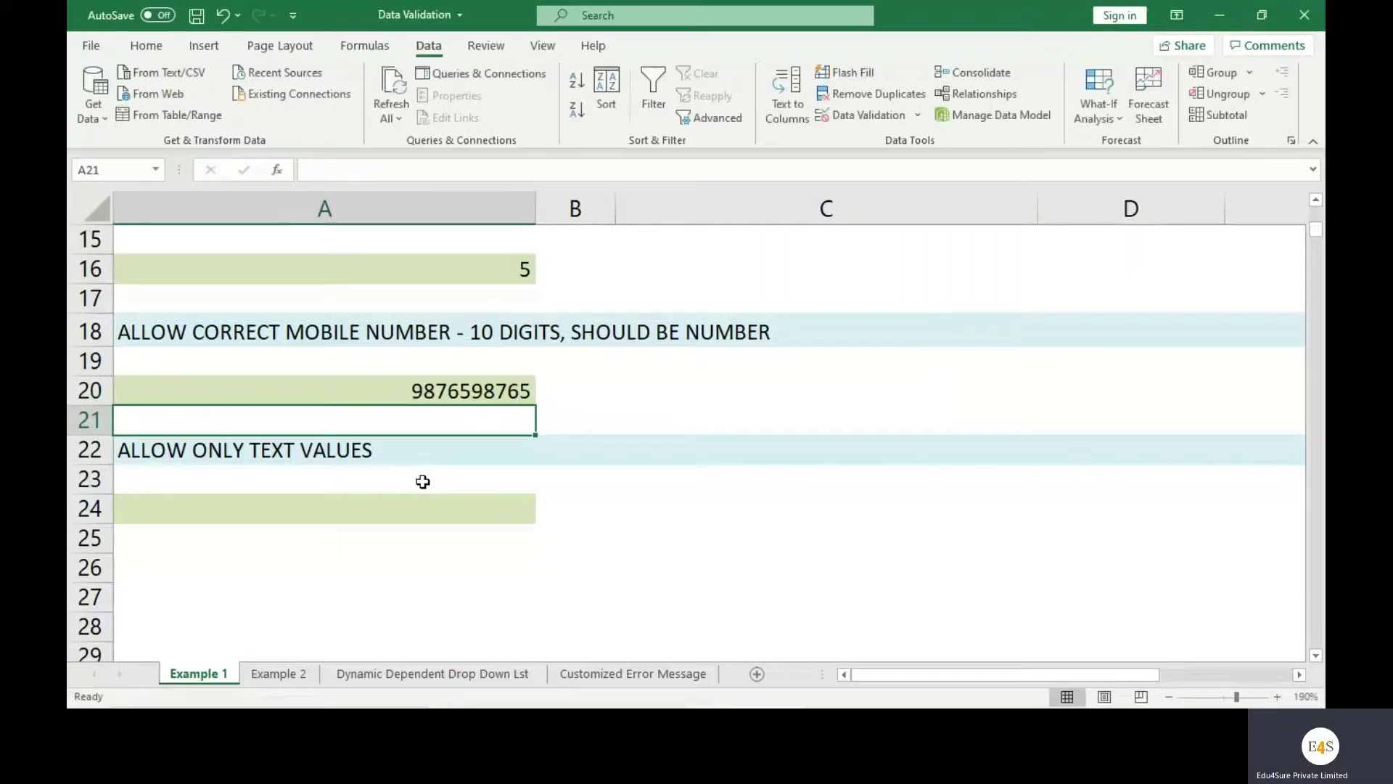